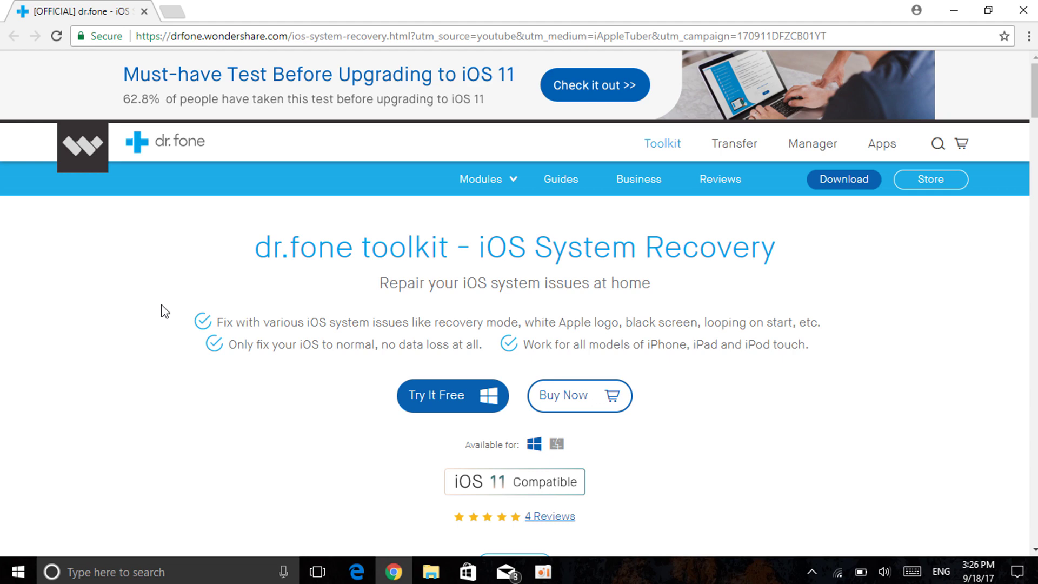
- Scroll down the iOS System Recovery page to the 'Why iOS System Recovery?' list of fixable problems
{"action": "scroll", "coordinate": [165, 311], "scroll_direction": "down", "scroll_amount": 3}
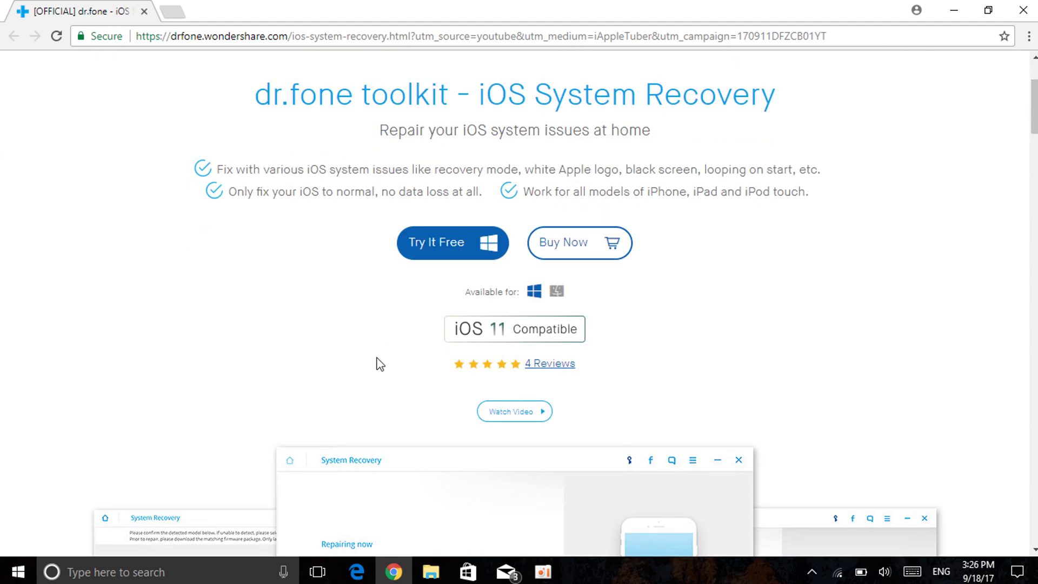
{"action": "scroll", "coordinate": [335, 203], "scroll_direction": "down", "scroll_amount": 10}
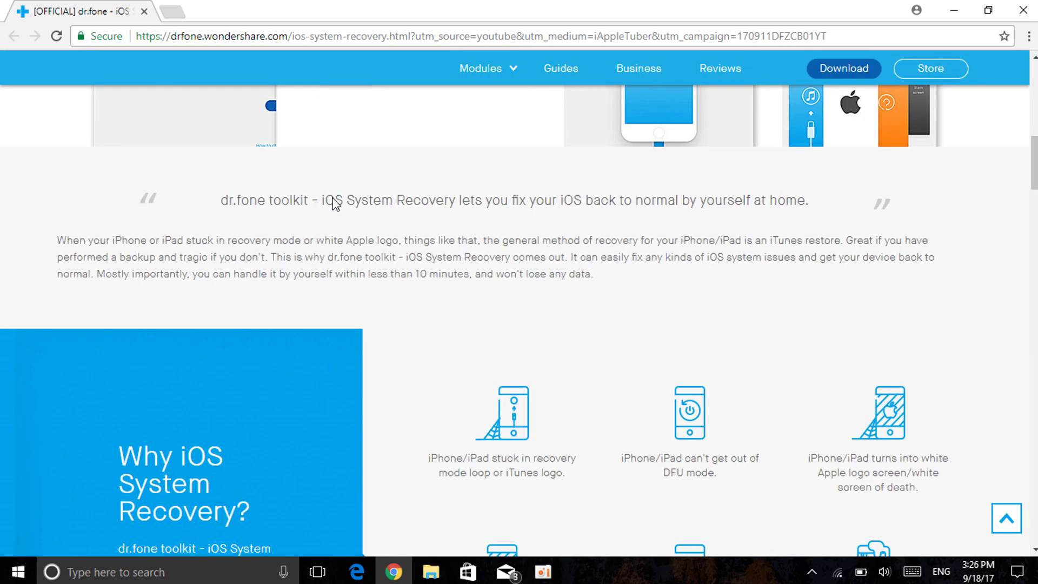
{"action": "scroll", "coordinate": [333, 208], "scroll_direction": "down", "scroll_amount": 3}
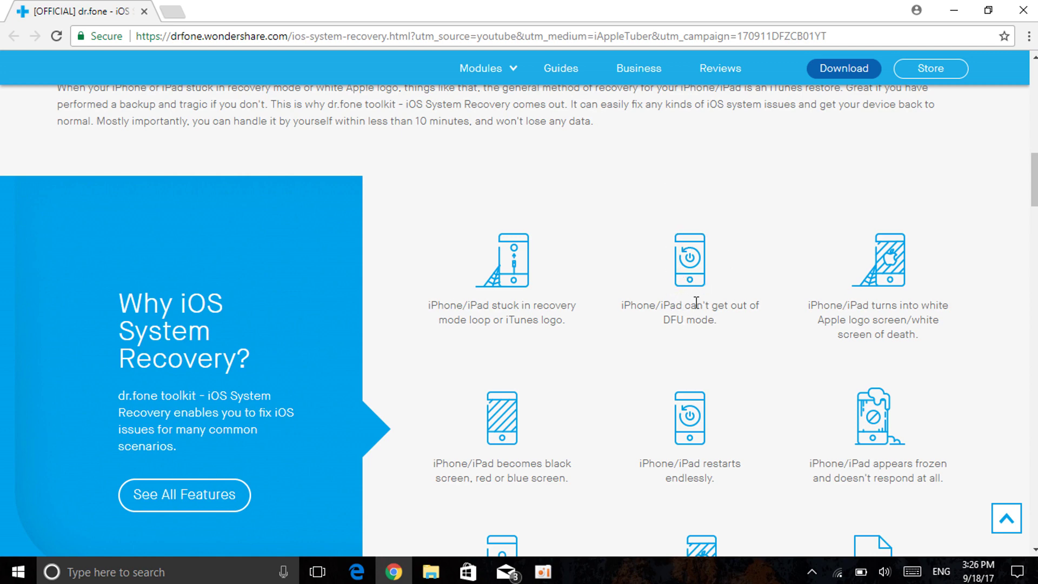
{"action": "scroll", "coordinate": [693, 298], "scroll_direction": "down", "scroll_amount": 3}
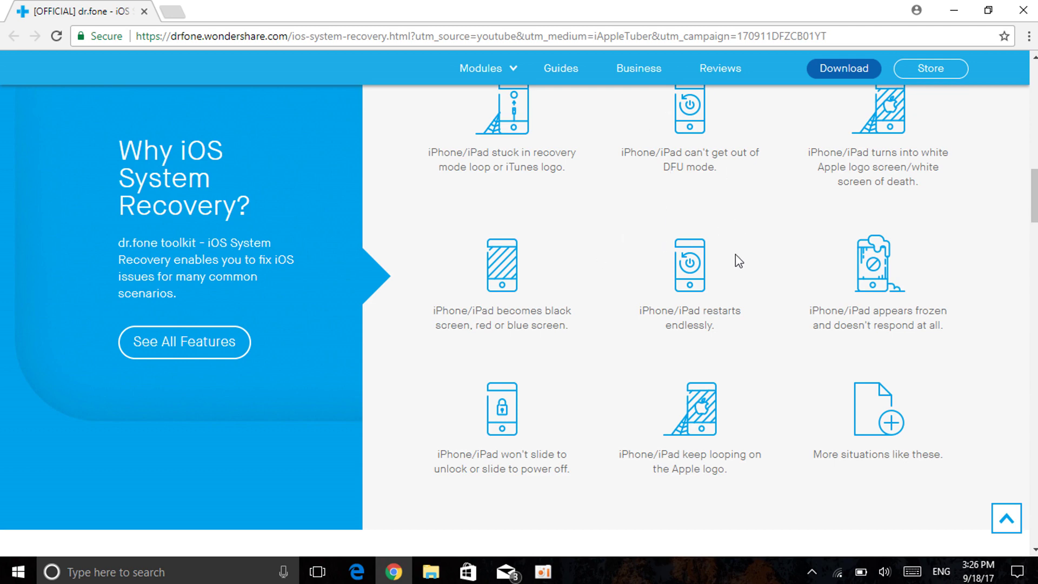
- Browse the Guarantee, Supported Devices, Reviews and product card sections, then scroll back up
{"action": "scroll", "coordinate": [682, 252], "scroll_direction": "down", "scroll_amount": 12}
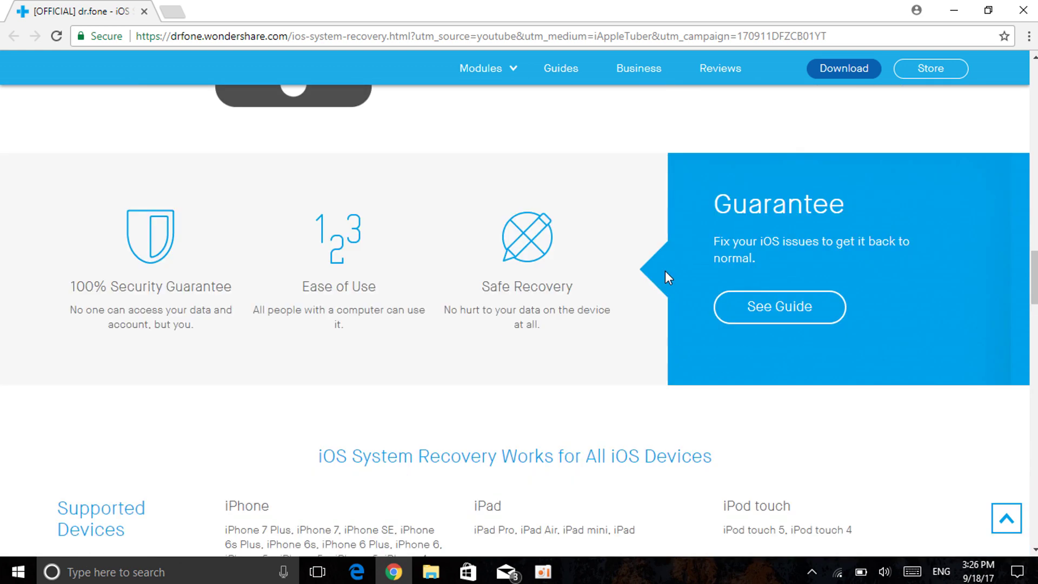
{"action": "scroll", "coordinate": [664, 269], "scroll_direction": "down", "scroll_amount": 4}
{"action": "scroll", "coordinate": [664, 270], "scroll_direction": "down", "scroll_amount": 4}
{"action": "scroll", "coordinate": [494, 249], "scroll_direction": "up", "scroll_amount": 1}
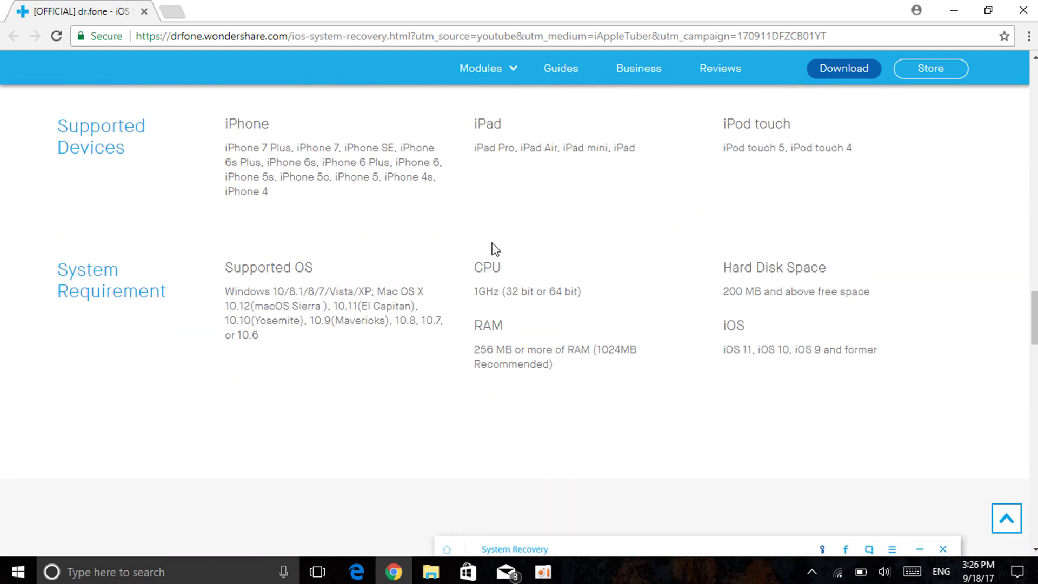
{"action": "scroll", "coordinate": [493, 249], "scroll_direction": "down", "scroll_amount": 9}
{"action": "scroll", "coordinate": [494, 248], "scroll_direction": "up", "scroll_amount": 3}
{"action": "scroll", "coordinate": [494, 248], "scroll_direction": "down", "scroll_amount": 6}
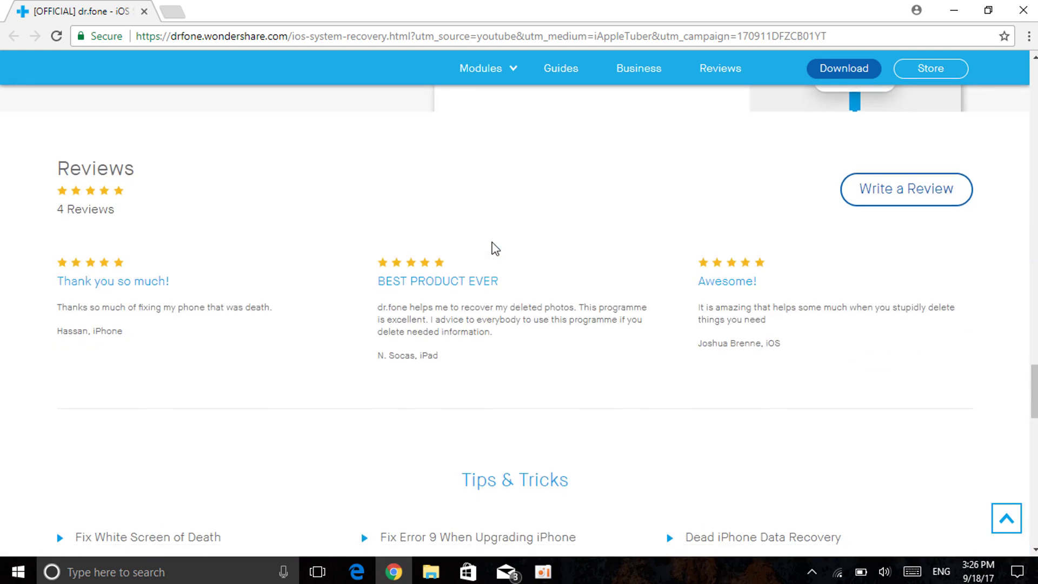
{"action": "scroll", "coordinate": [487, 248], "scroll_direction": "down", "scroll_amount": 4}
{"action": "scroll", "coordinate": [476, 249], "scroll_direction": "up", "scroll_amount": 6}
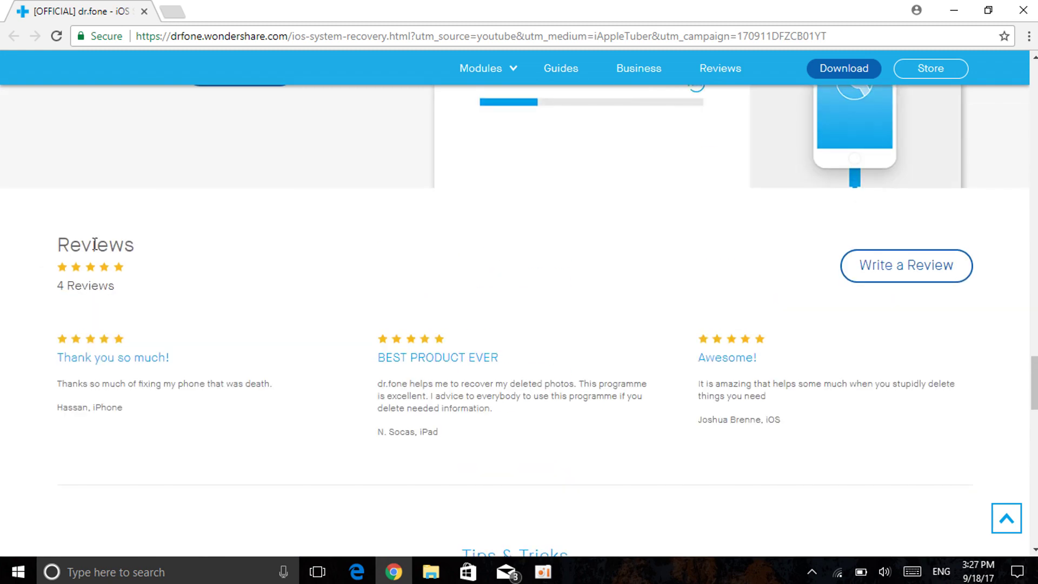
{"action": "scroll", "coordinate": [106, 248], "scroll_direction": "down", "scroll_amount": 20}
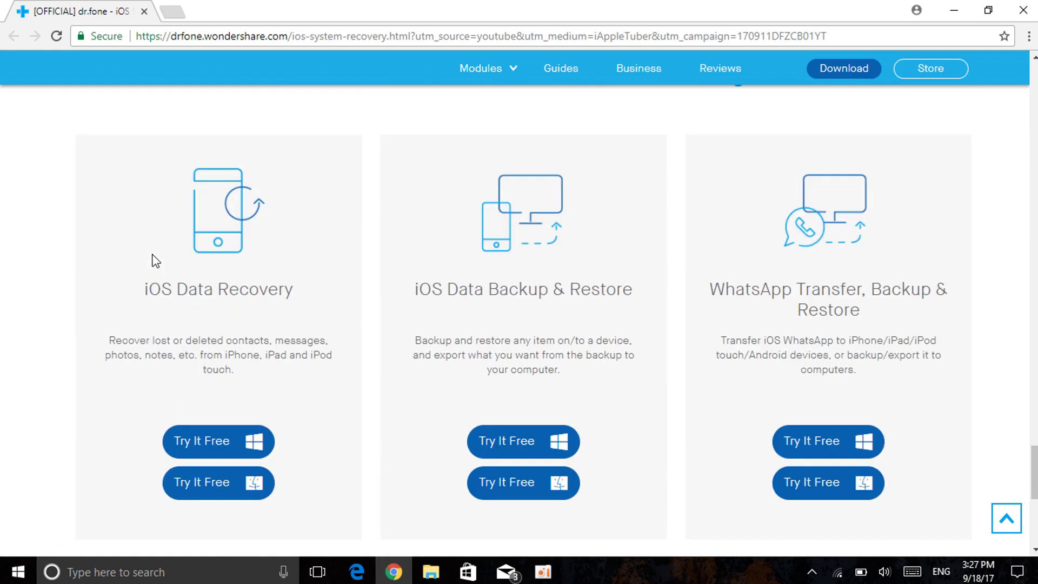
{"action": "scroll", "coordinate": [156, 261], "scroll_direction": "up", "scroll_amount": 20}
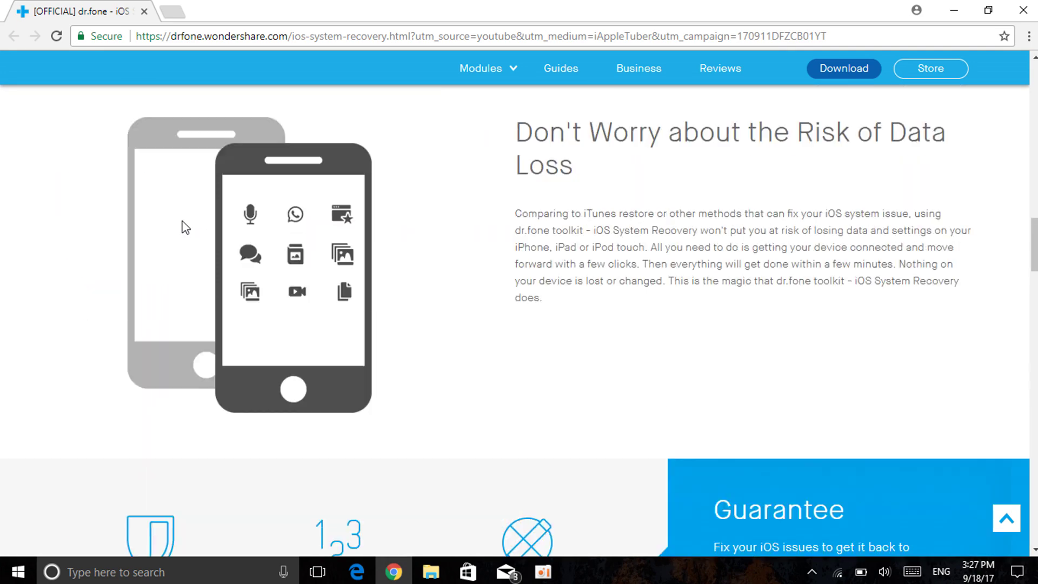
{"action": "scroll", "coordinate": [163, 222], "scroll_direction": "up", "scroll_amount": 10}
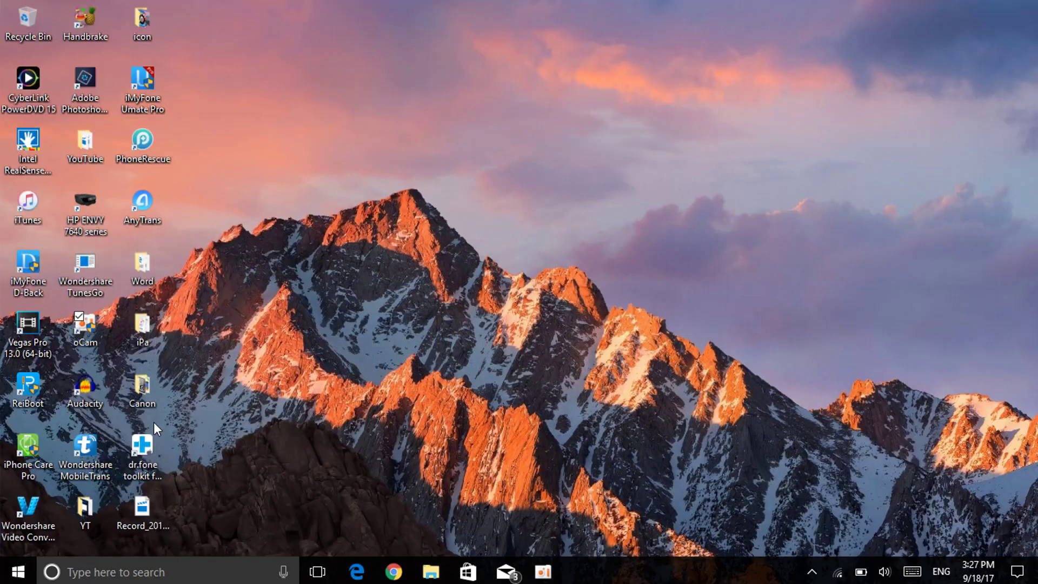
- Launch dr.fone toolkit from its desktop shortcut and enter the Data Recovery module
{"action": "left_click", "coordinate": [150, 465]}
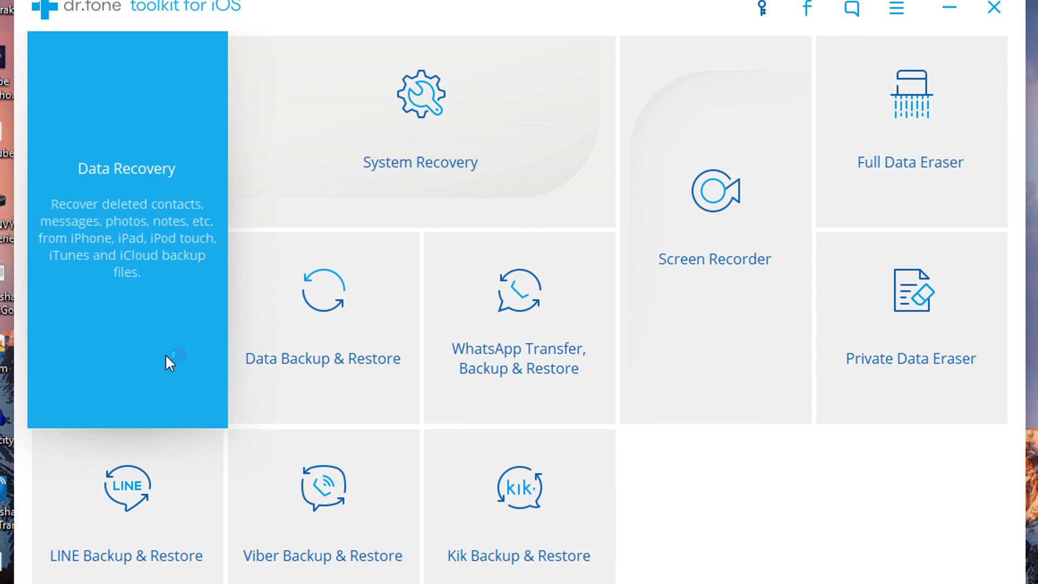
{"action": "left_click", "coordinate": [170, 363]}
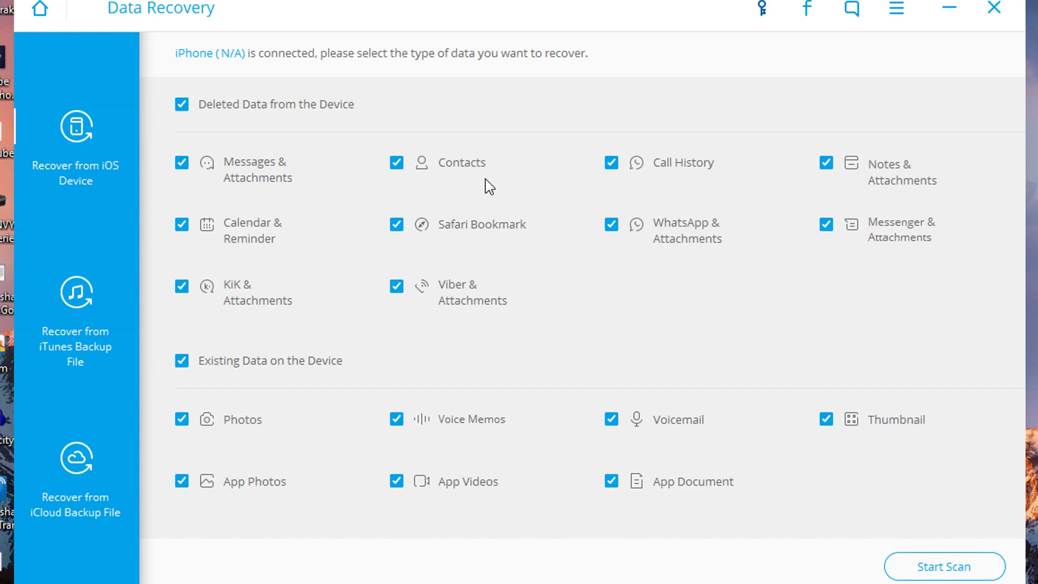
- Exclude Safari Bookmark, view the iTunes backup recovery option, then go home and pick System Recovery
{"action": "left_click", "coordinate": [397, 224]}
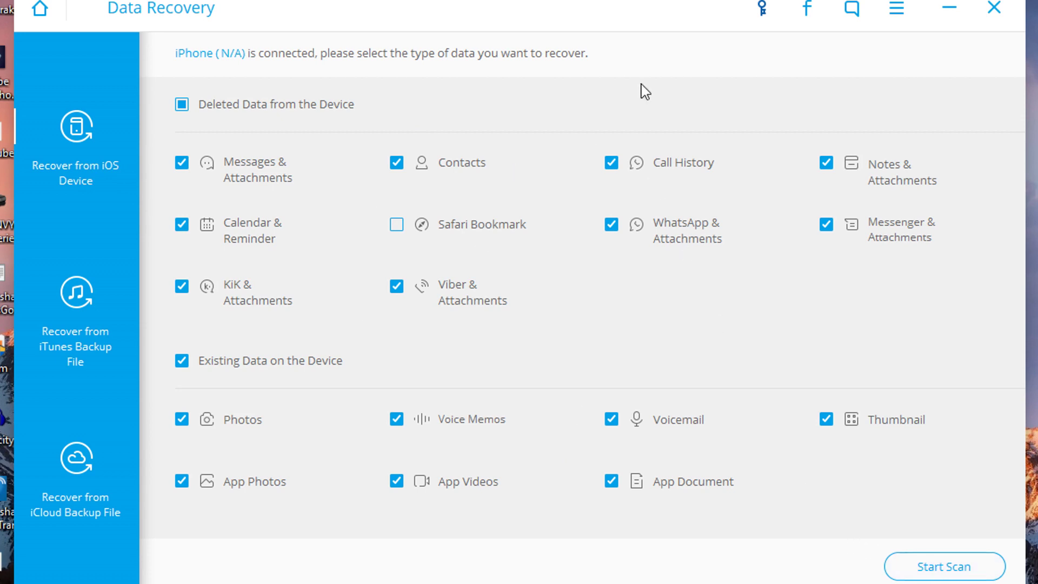
{"action": "left_click", "coordinate": [92, 307]}
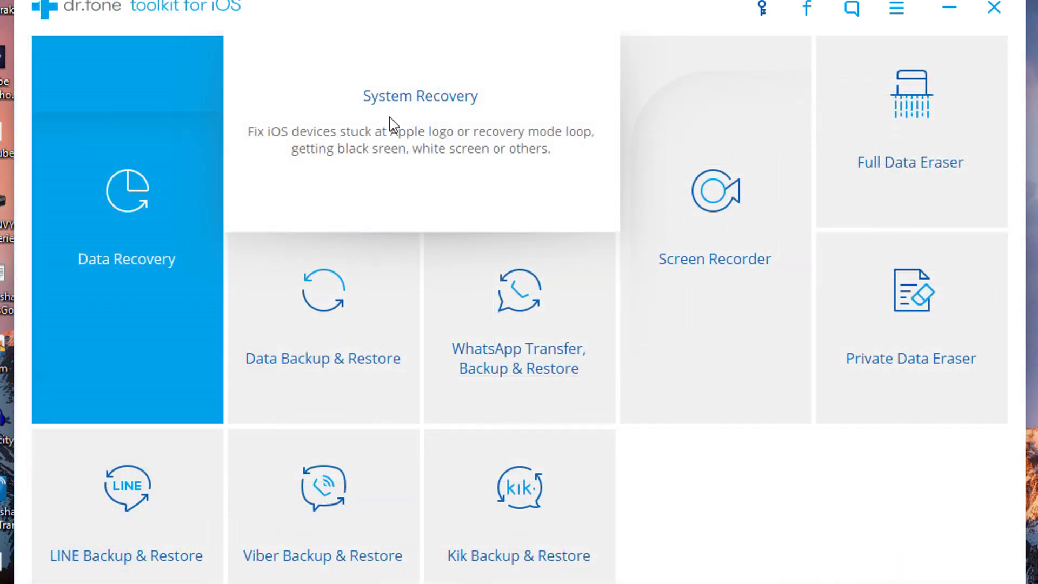
{"action": "left_click", "coordinate": [430, 93]}
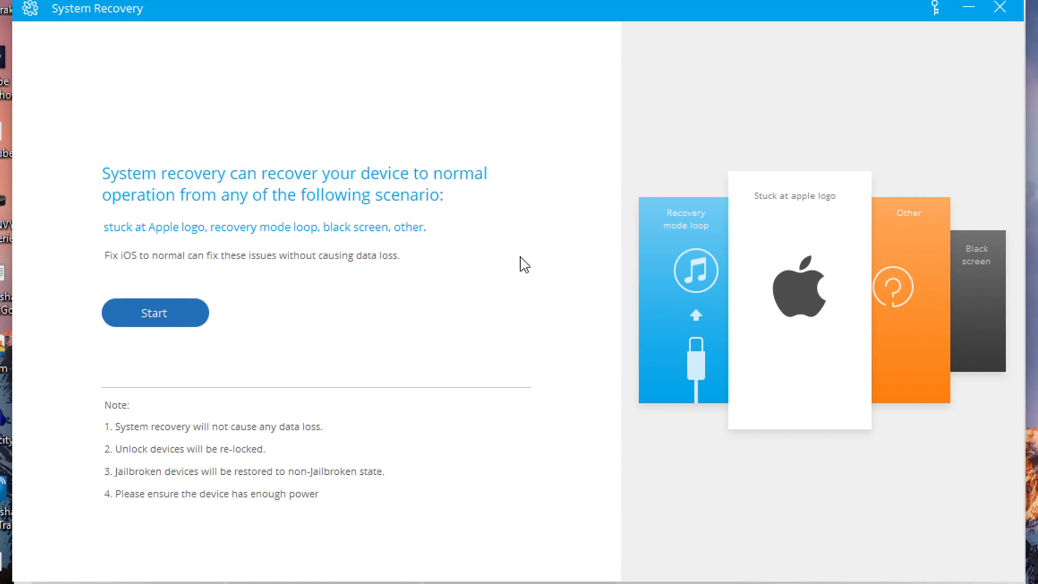
- Start System Recovery and continue past the iPhone's device details to the firmware download options
{"action": "left_click", "coordinate": [146, 314]}
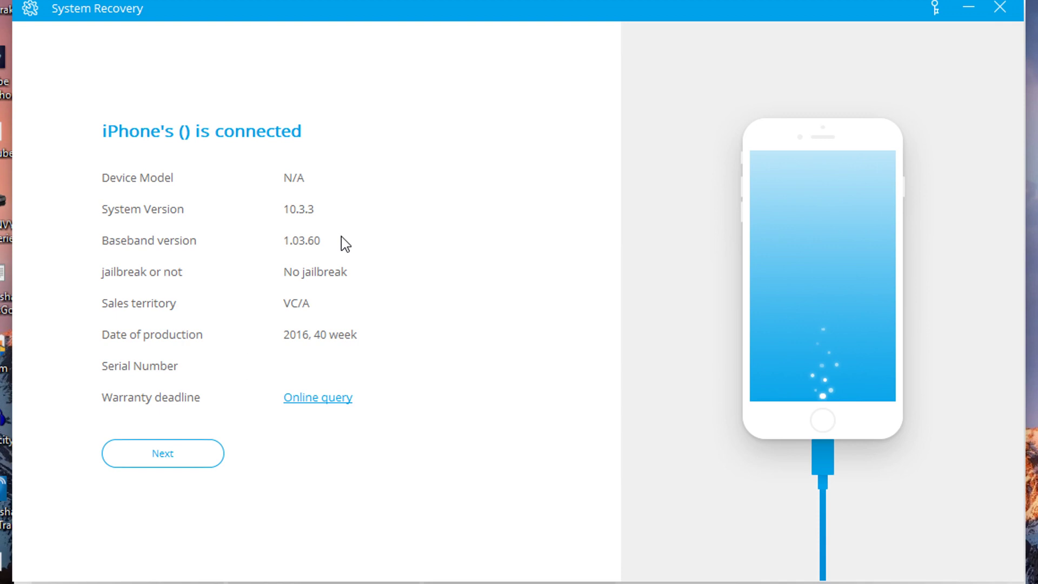
{"action": "left_click", "coordinate": [139, 448]}
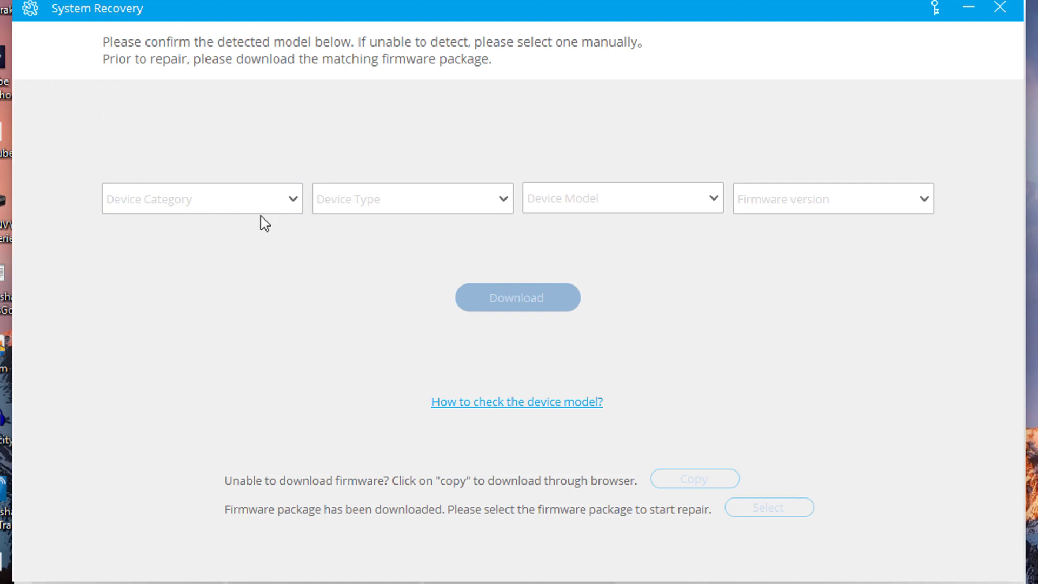
{"action": "left_click", "coordinate": [278, 200]}
- Choose iPhone, iPhone 7 Plus and firmware 10.3.3, then switch to Data Backup & Restore
{"action": "left_click", "coordinate": [219, 223]}
{"action": "left_click", "coordinate": [377, 208]}
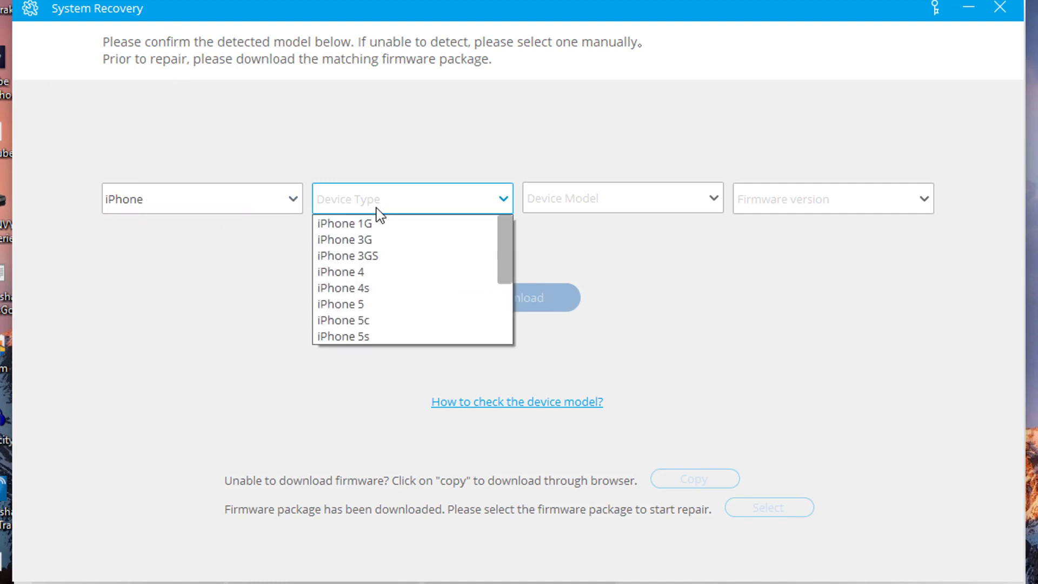
{"action": "scroll", "coordinate": [389, 282], "scroll_direction": "down", "scroll_amount": 3}
{"action": "left_click", "coordinate": [379, 335]}
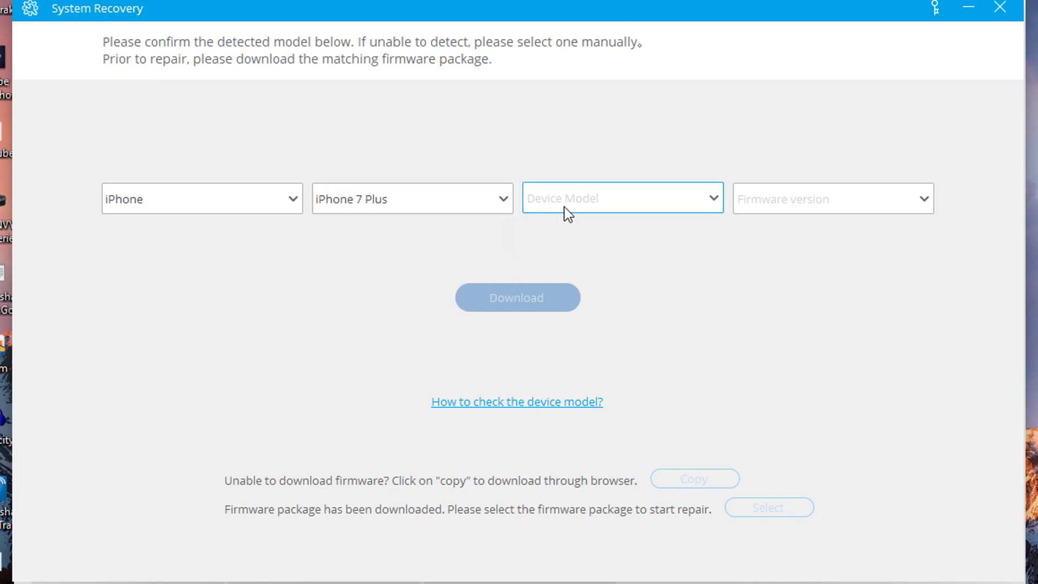
{"action": "left_click", "coordinate": [771, 197]}
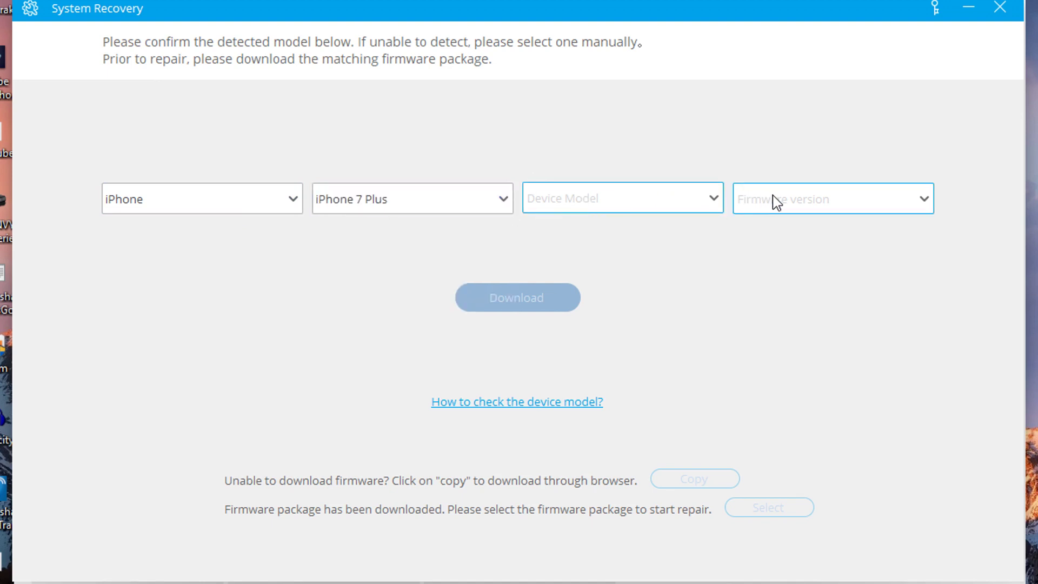
{"action": "left_click", "coordinate": [770, 196]}
{"action": "left_click", "coordinate": [770, 196]}
{"action": "left_click", "coordinate": [772, 224]}
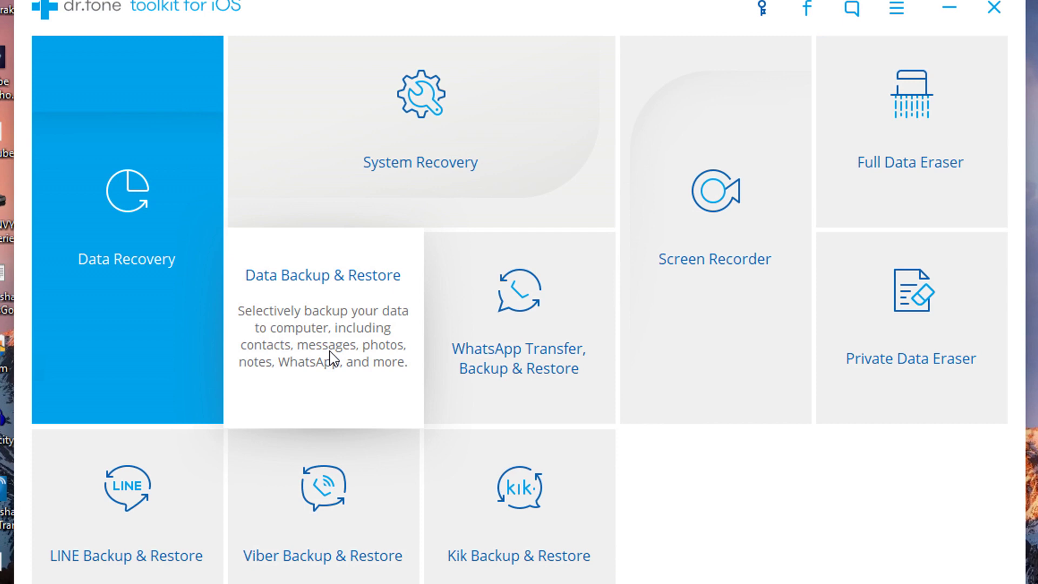
{"action": "left_click", "coordinate": [331, 358]}
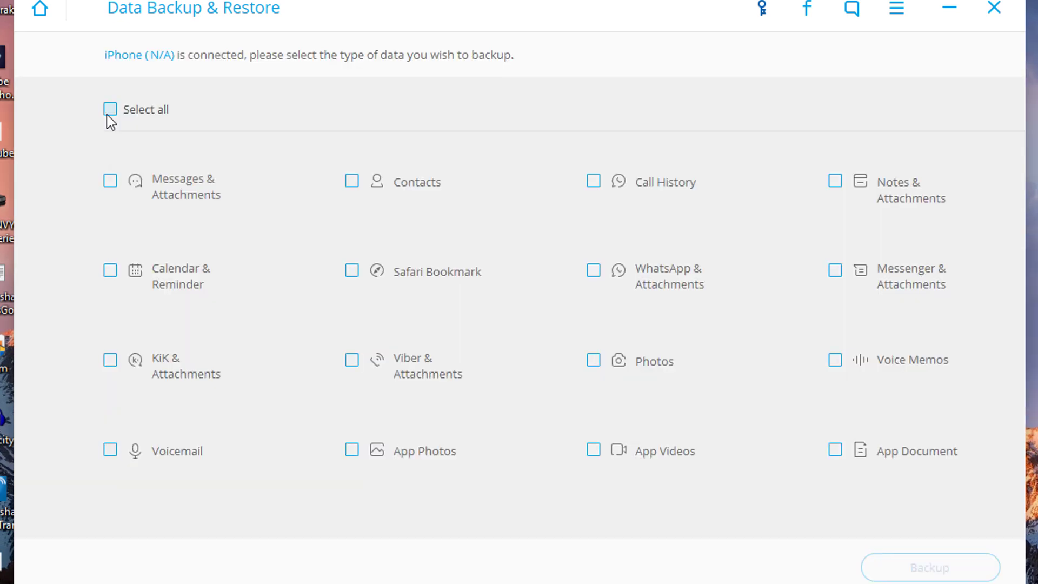
- Toggle Select all on and off so no backup data types remain checked
{"action": "left_click", "coordinate": [107, 114]}
{"action": "left_click", "coordinate": [107, 113]}
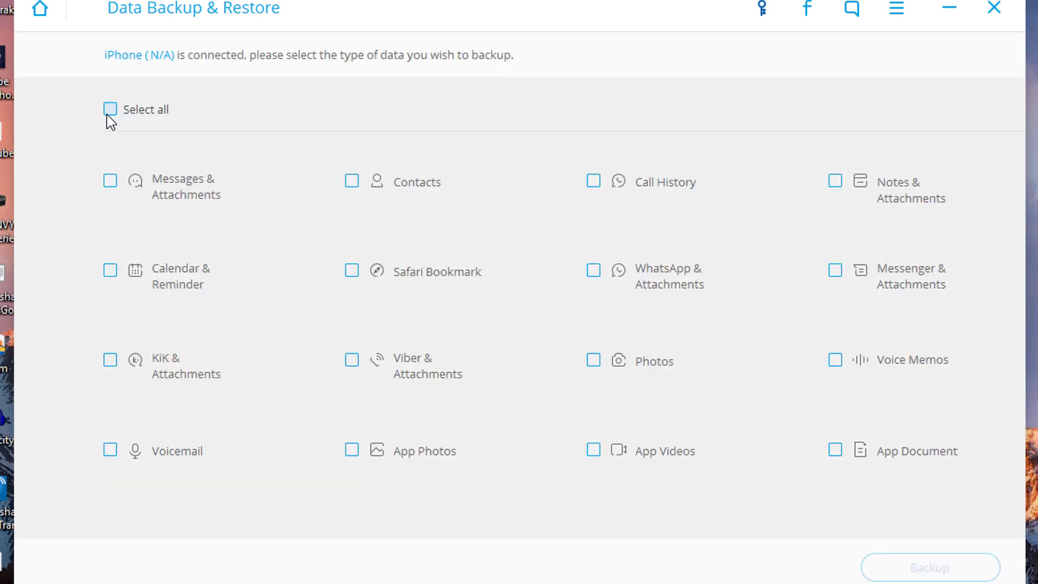